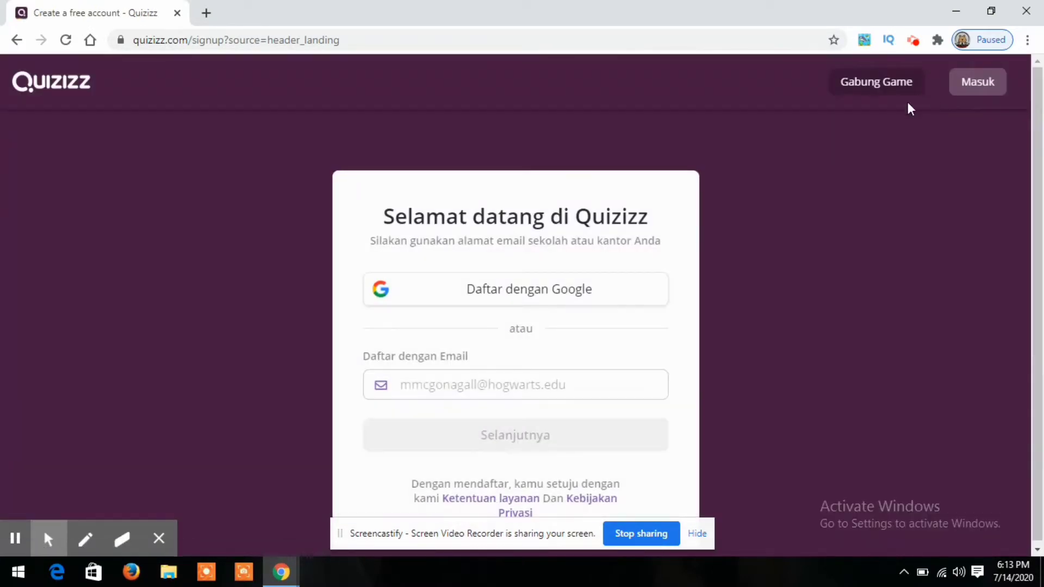
- Sign up with Google using the first listed account and submit the account password
left_click(541, 293)
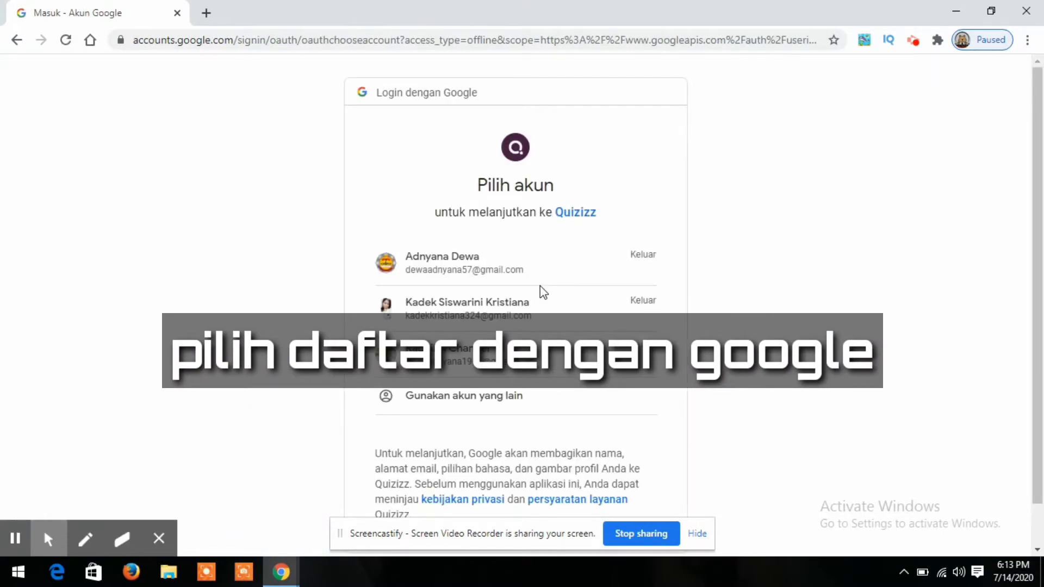
left_click(491, 277)
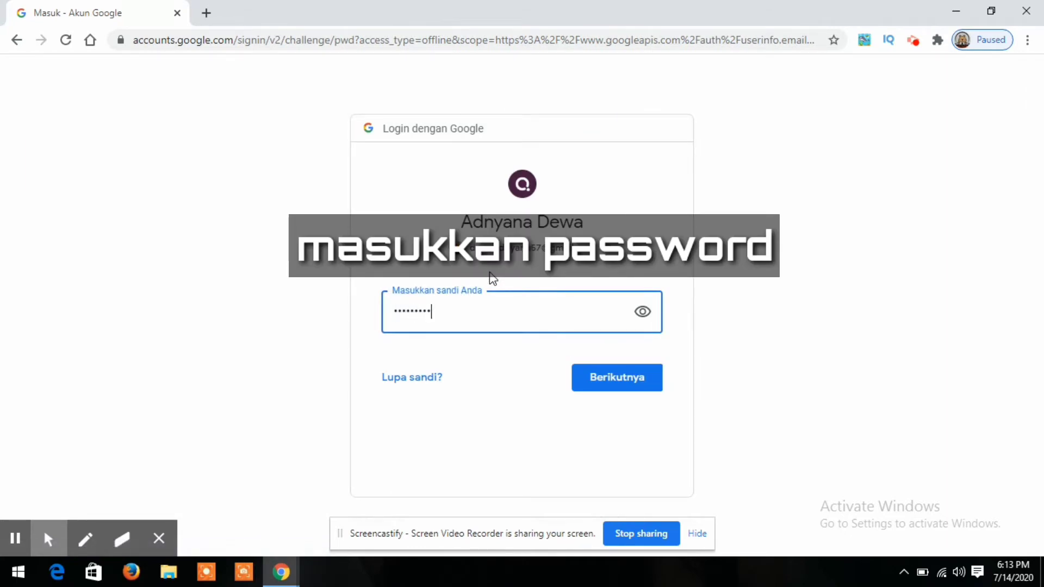
key("Return")
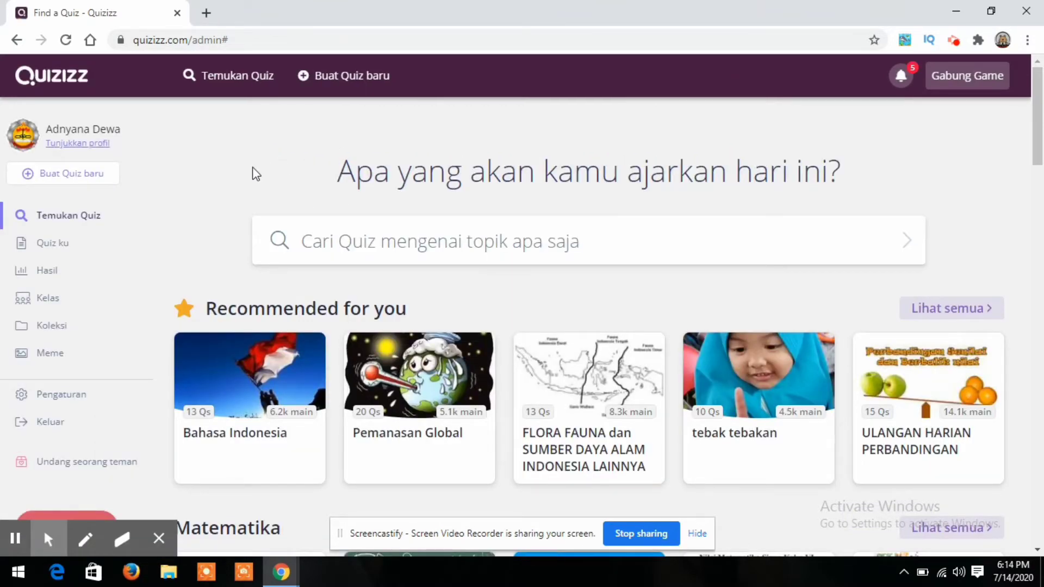
- Create a new quiz named "BERMAIN SAMBIL BELAJAR" with the subject Senang-senang
left_click(347, 76)
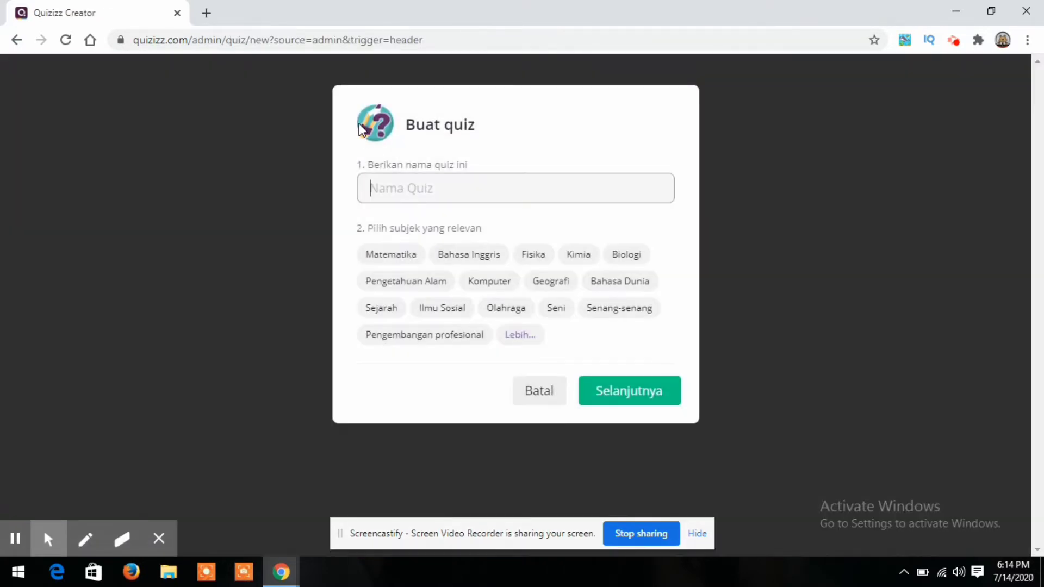
left_click(399, 195)
type("B")
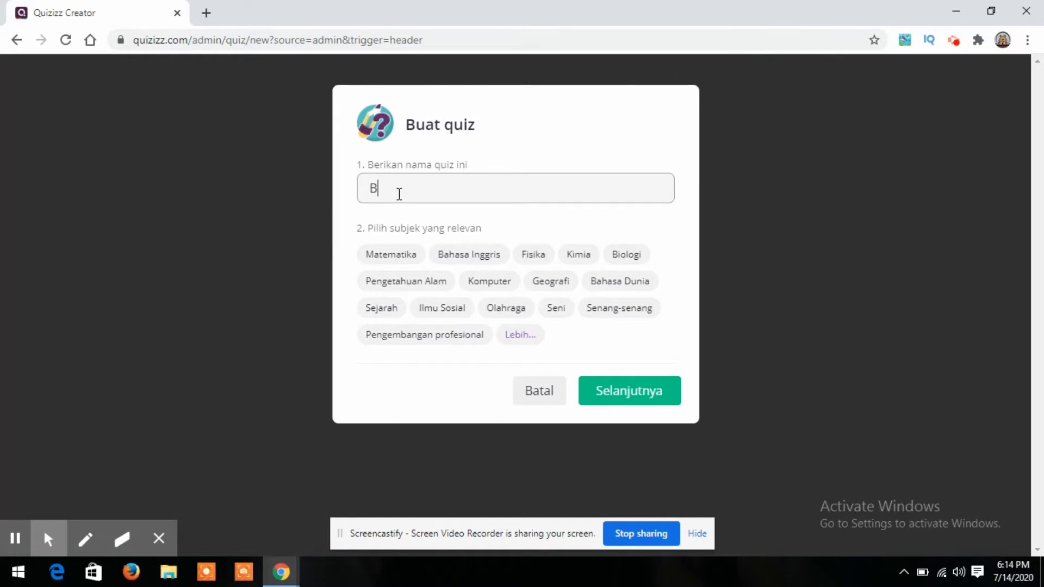
type("ERMAIN SA")
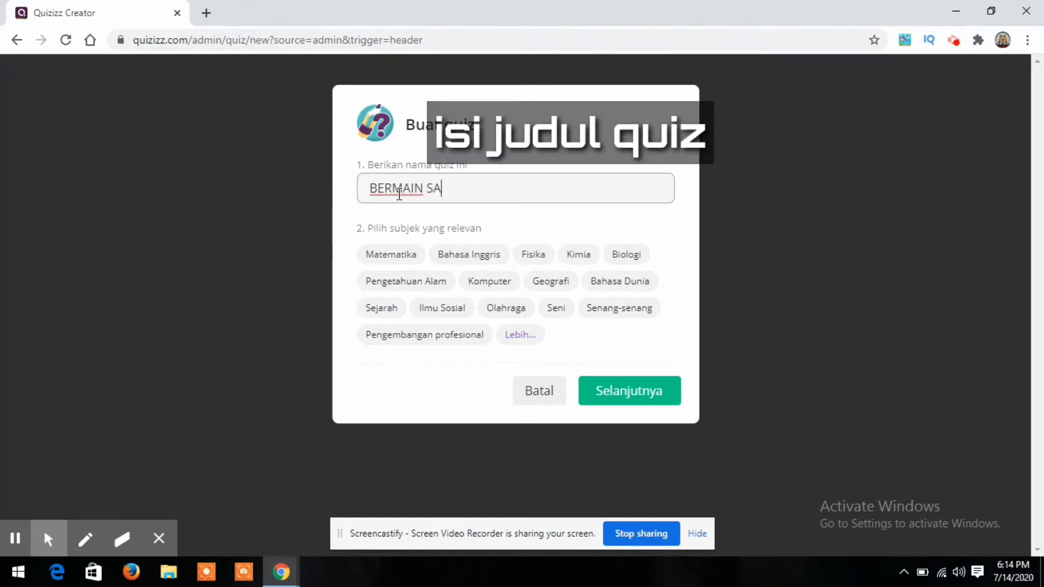
type("MBIL BELAJAR")
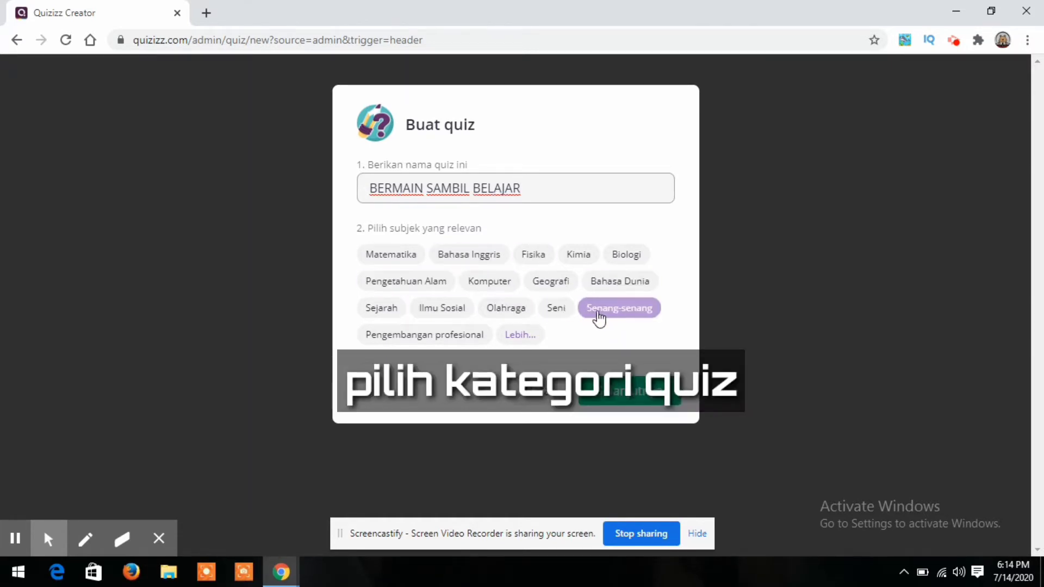
left_click(622, 317)
left_click(624, 394)
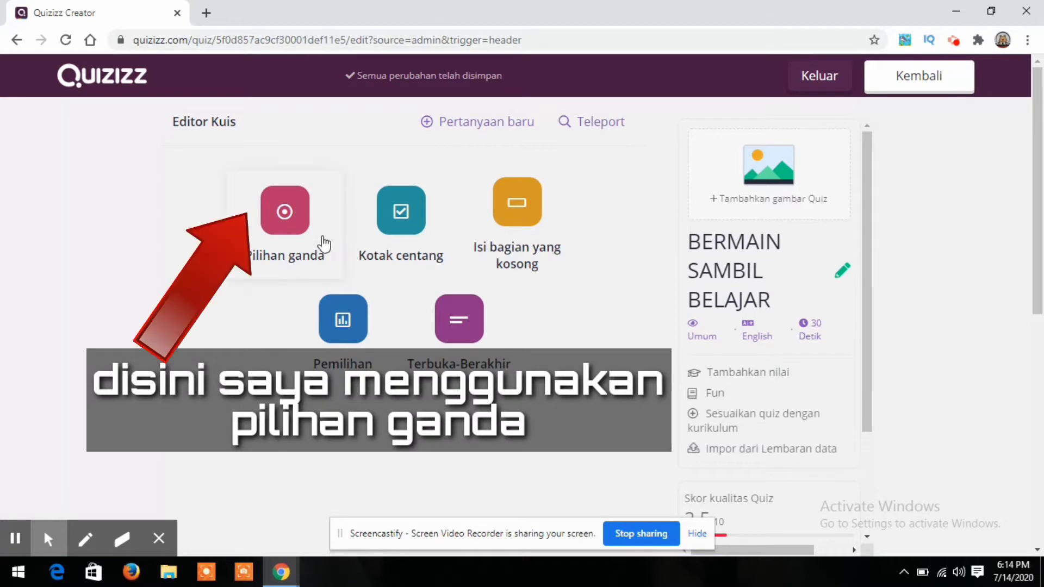
- Add a multiple-choice question "1 + 1 =" with the answer options 3, 2, 4 and 6
left_click(299, 226)
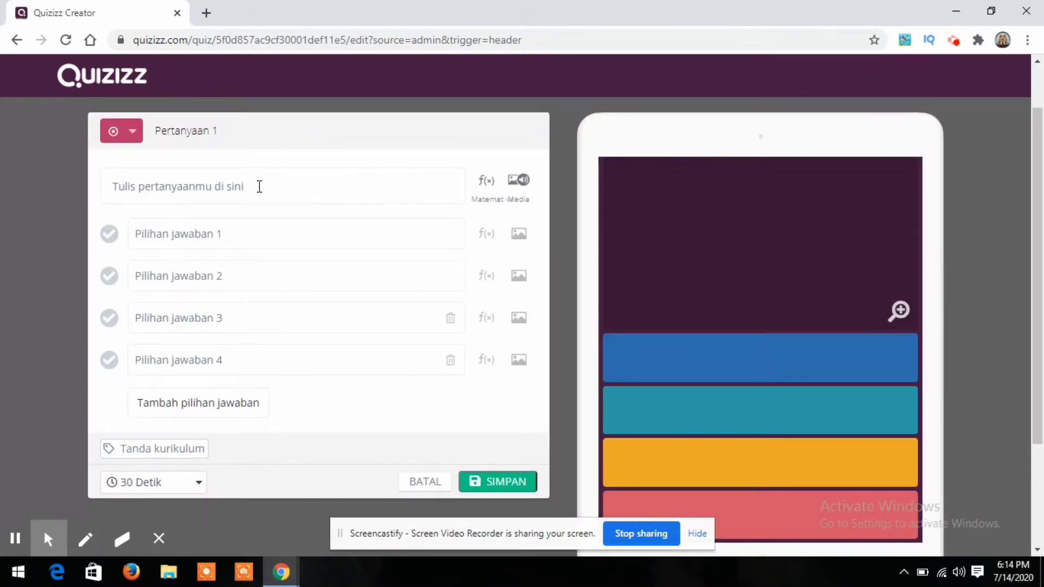
left_click(259, 187)
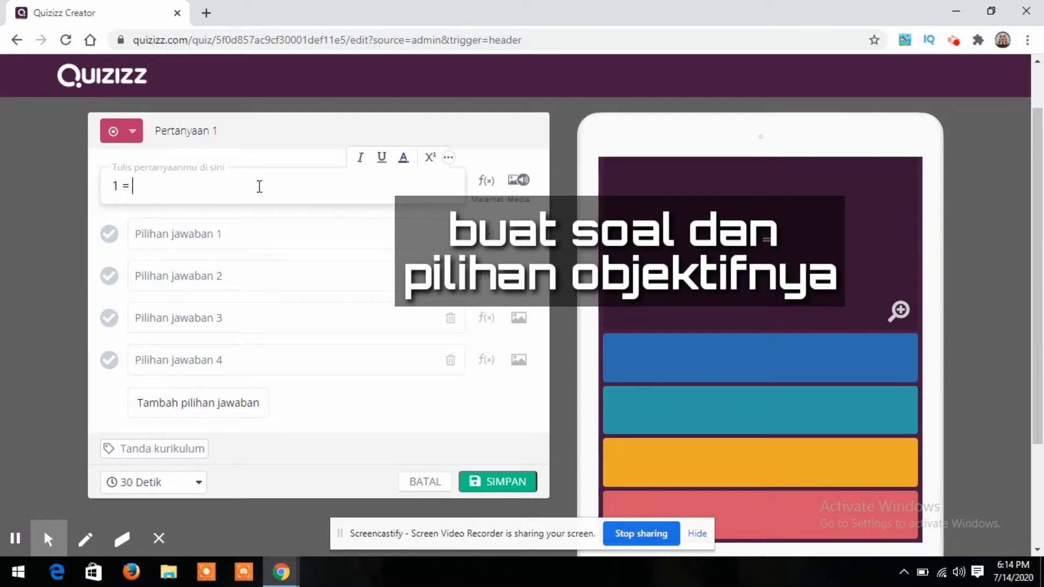
type("1 + 1 =")
left_click(196, 241)
type("3")
key("Tab")
type("2")
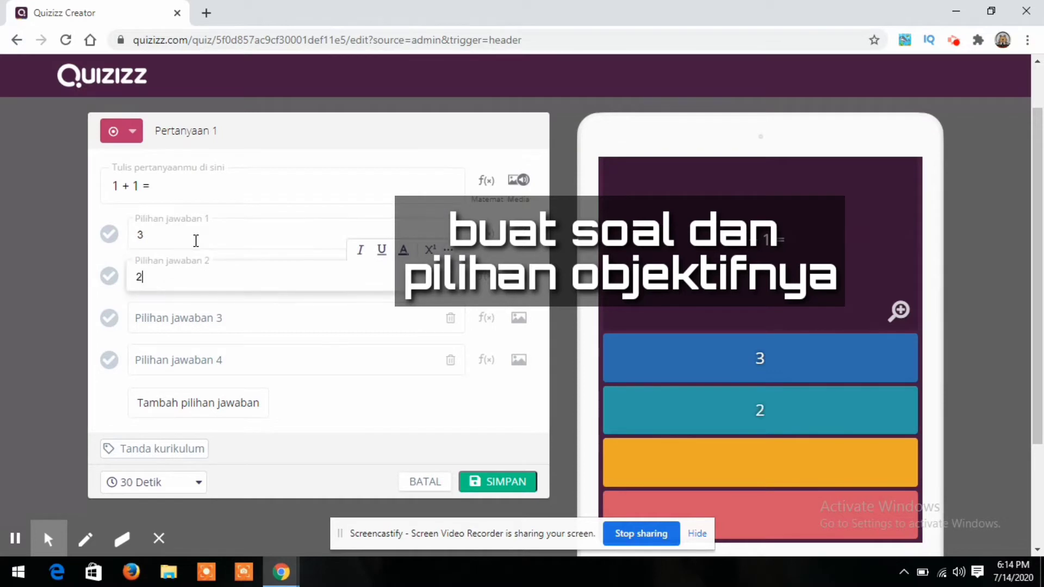
key("Tab")
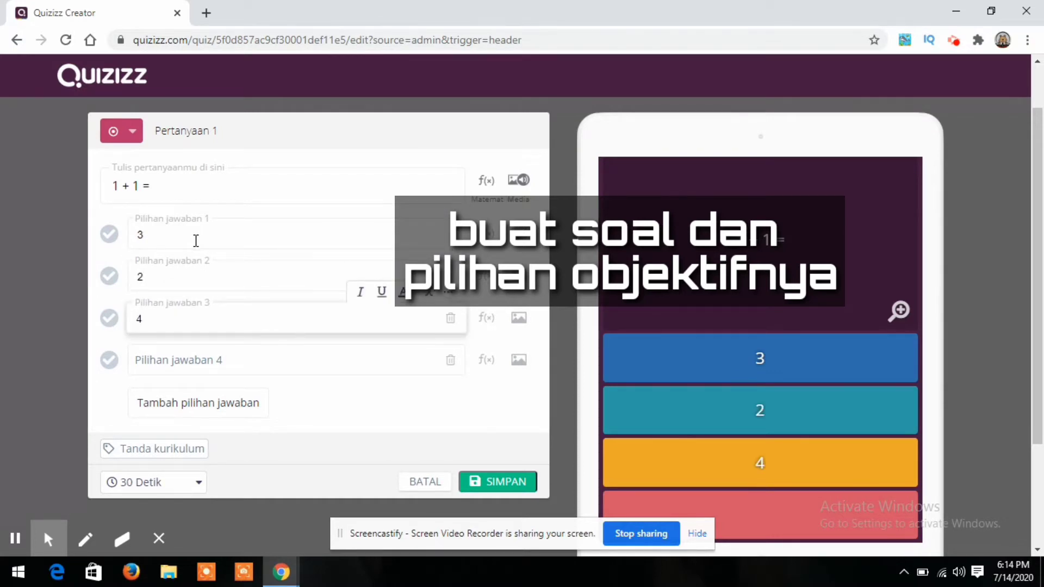
key("Tab")
type("6")
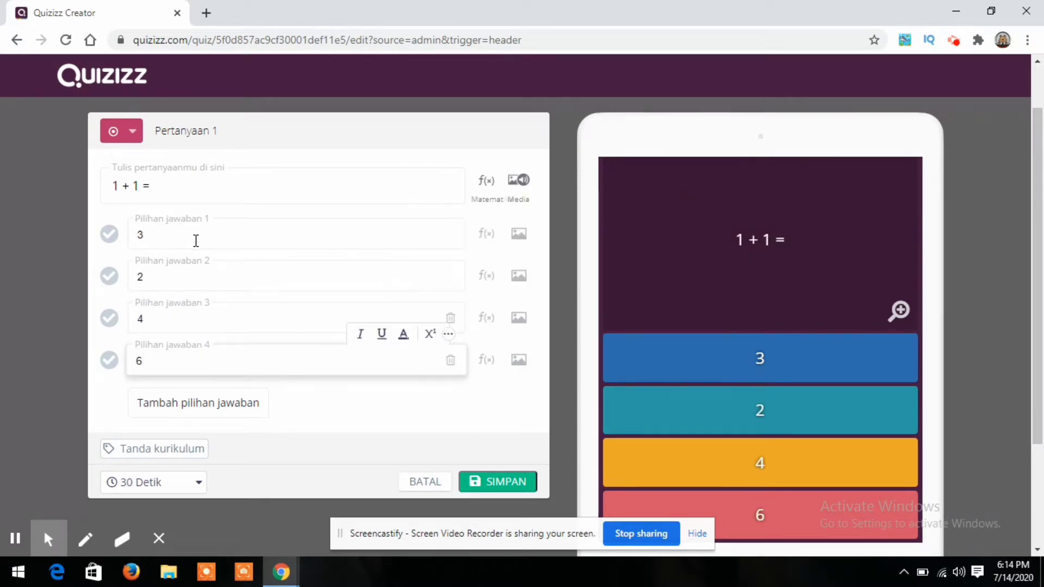
- Mark answer 2 as correct and save the first question with a 10-second time limit
left_click(112, 278)
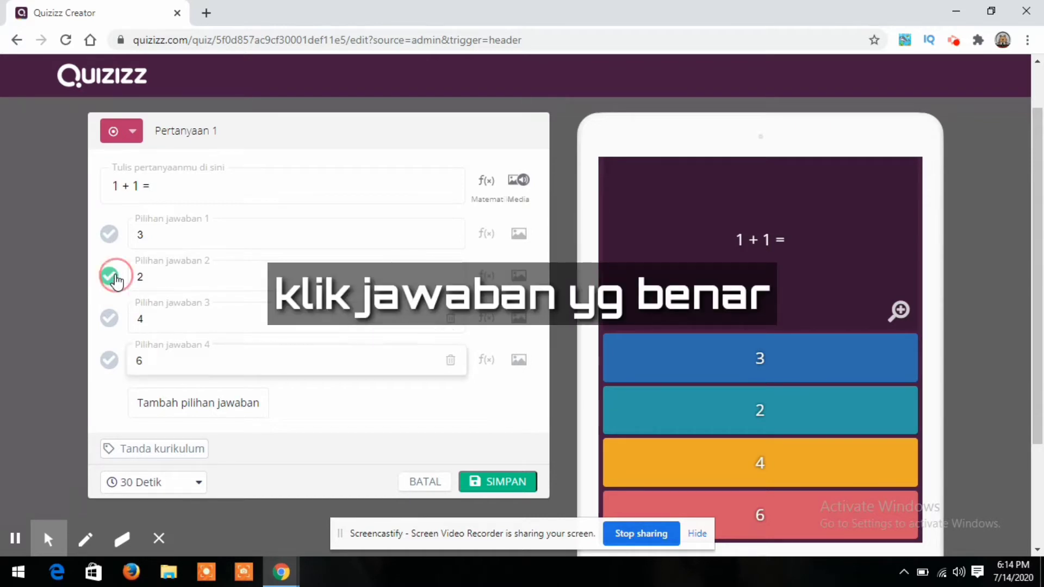
left_click(188, 494)
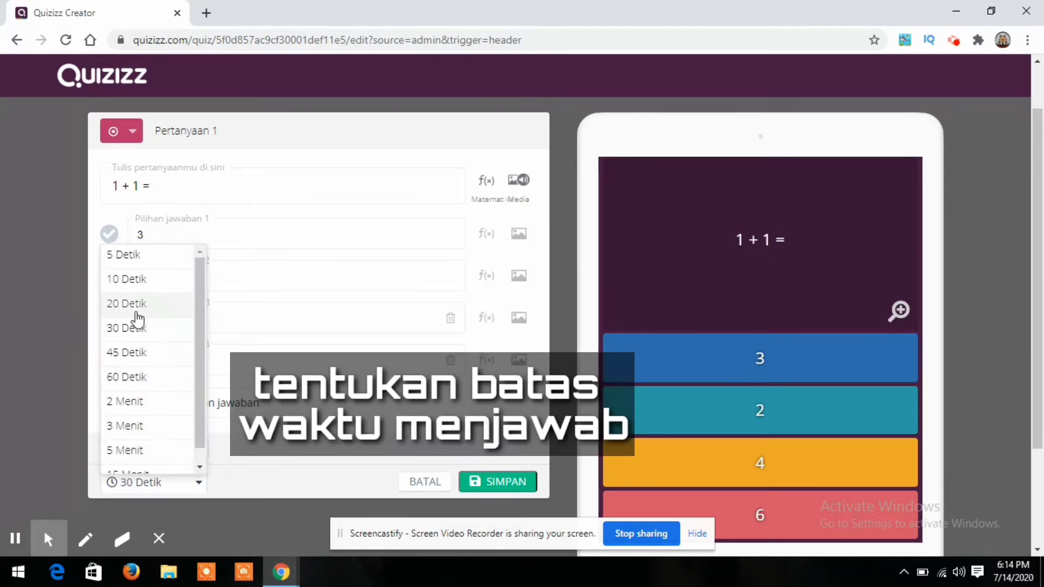
left_click(125, 280)
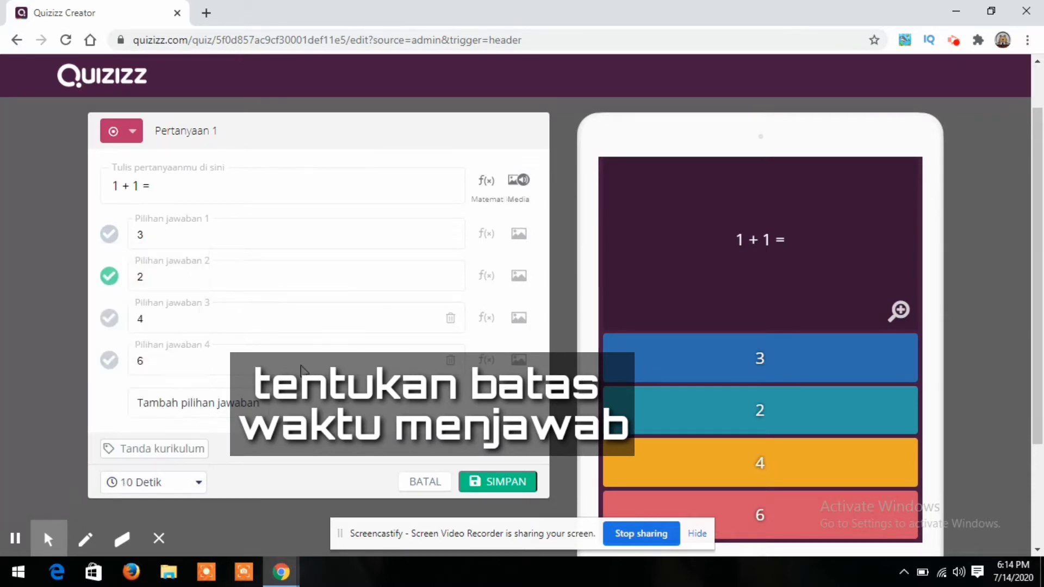
left_click(493, 480)
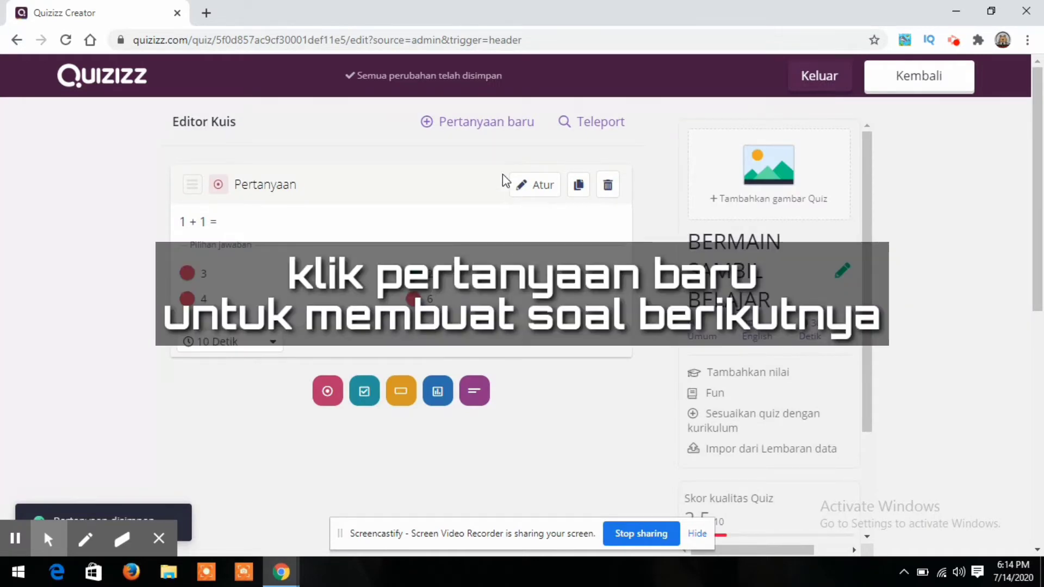
- Add a second multiple-choice question with the text "binatang berkaki 4 adalah...."
left_click(479, 125)
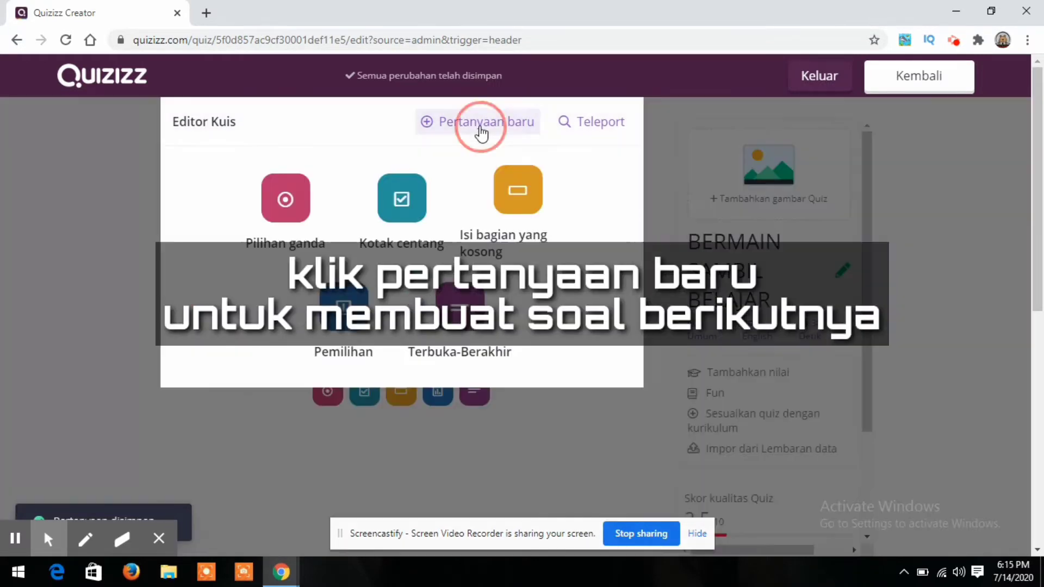
left_click(287, 201)
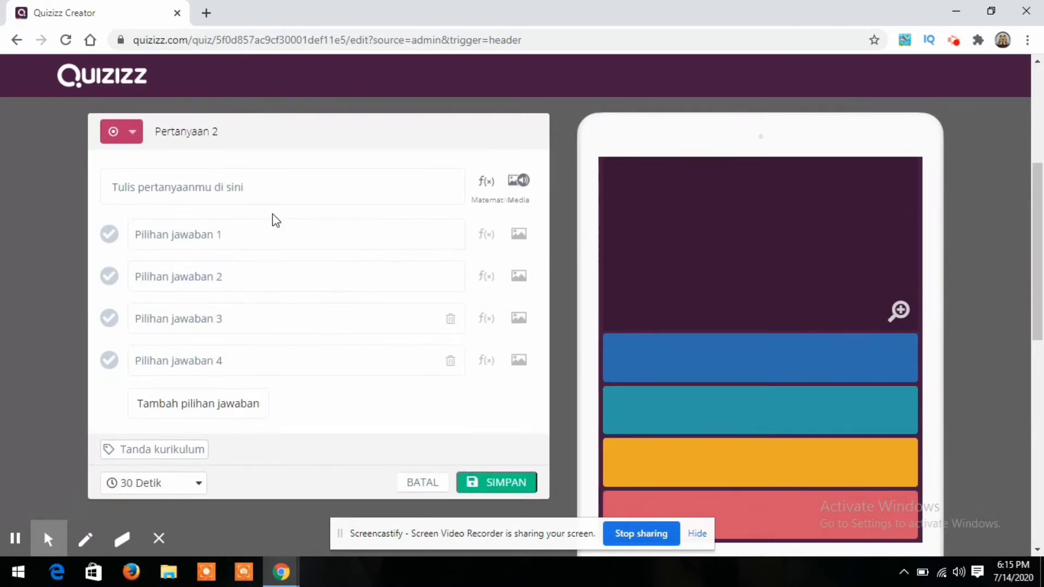
left_click(266, 195)
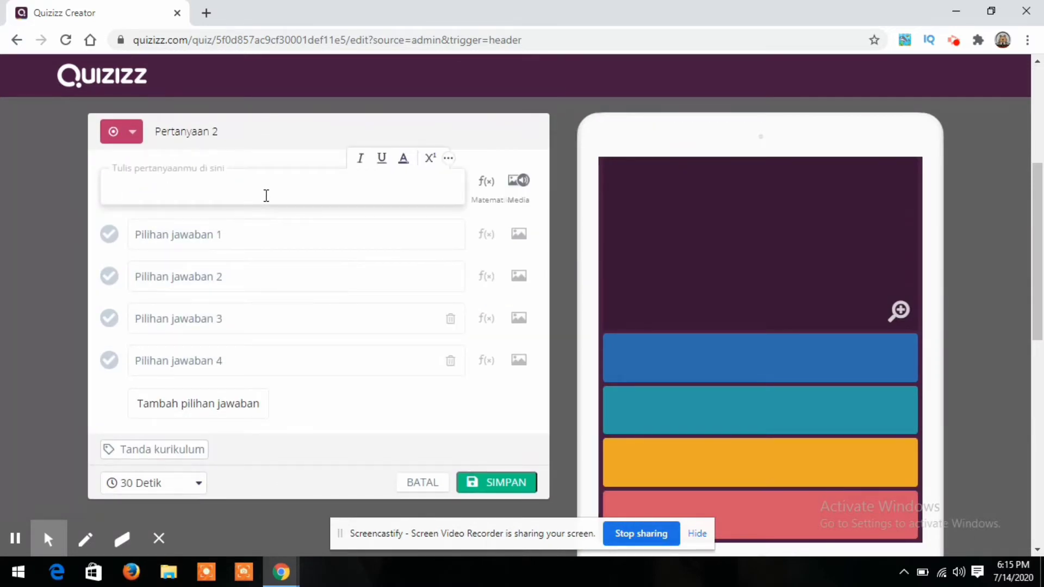
type("binata")
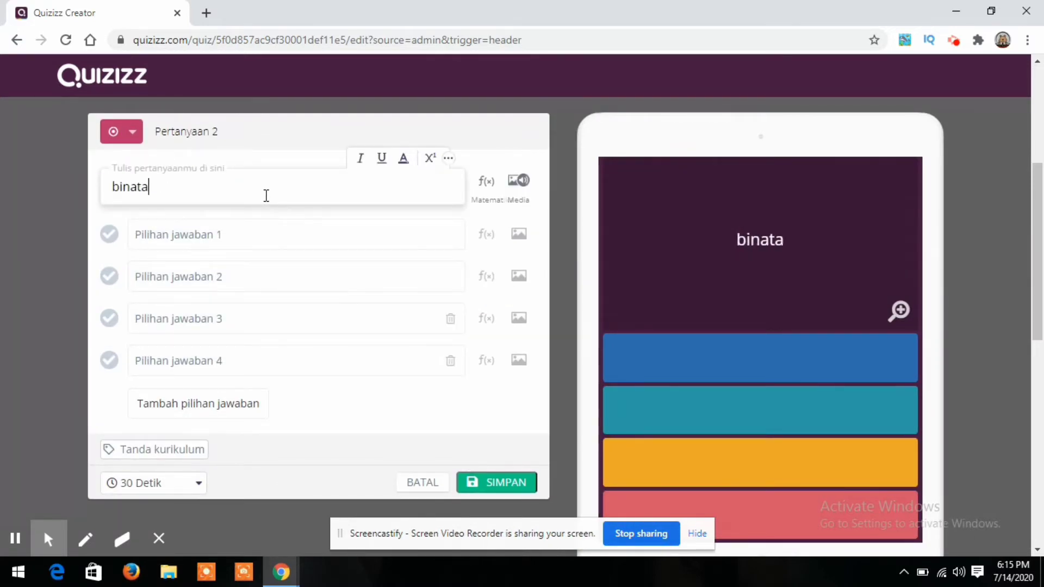
type("ng berkaki")
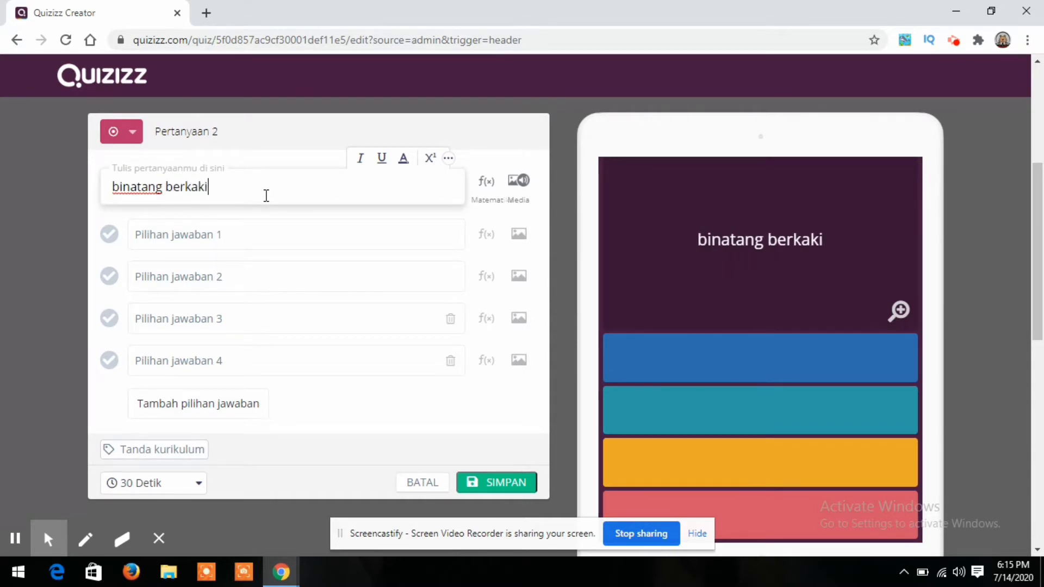
type(" 4 ")
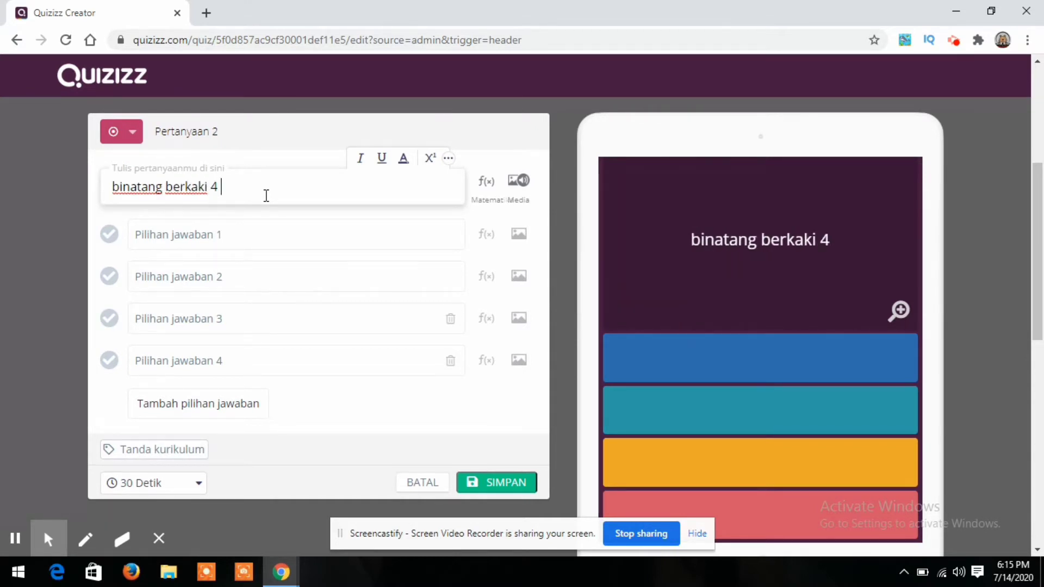
type("adalah....")
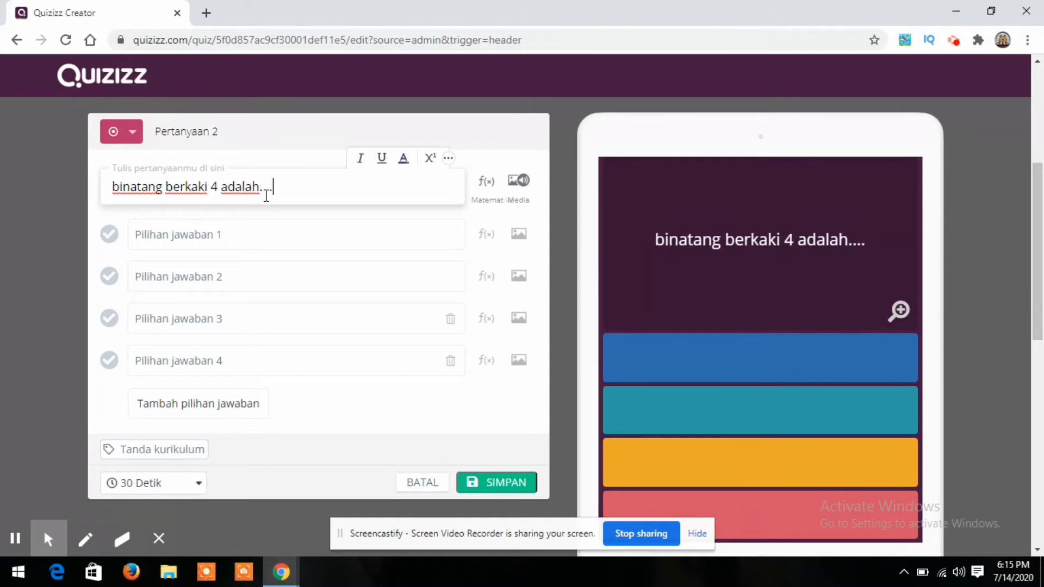
- Fill in the second question's four answer options as ayam, bebek, burung and anjing
key("Tab")
type("ayam")
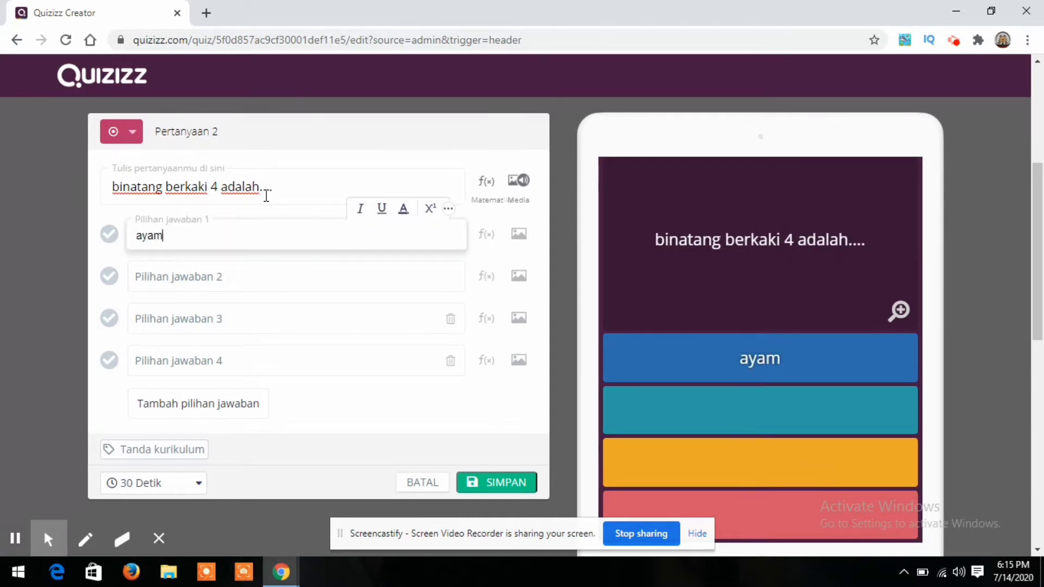
key("Tab")
type("bebe")
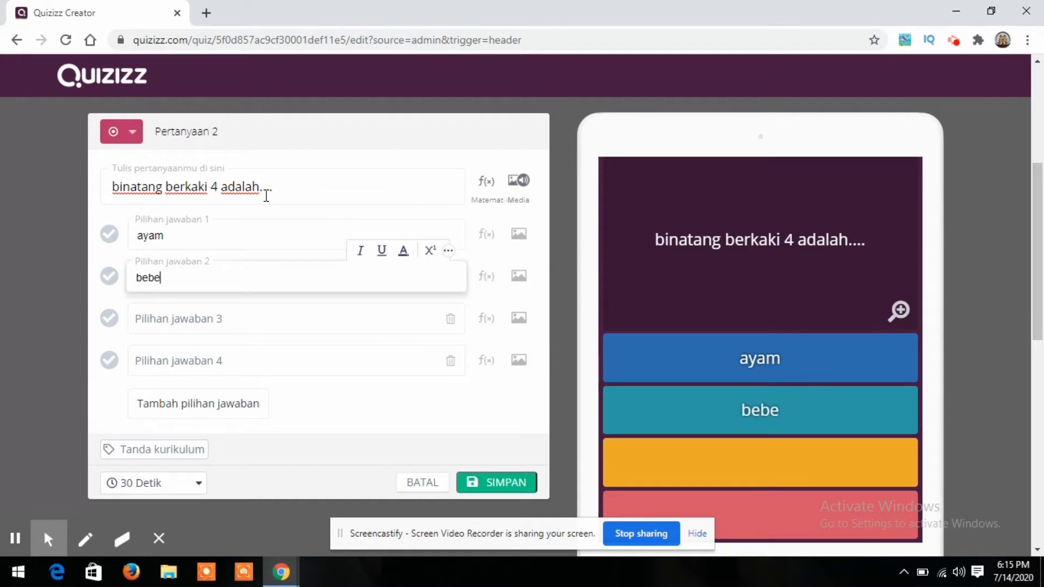
type("k")
key("Tab")
type("buru")
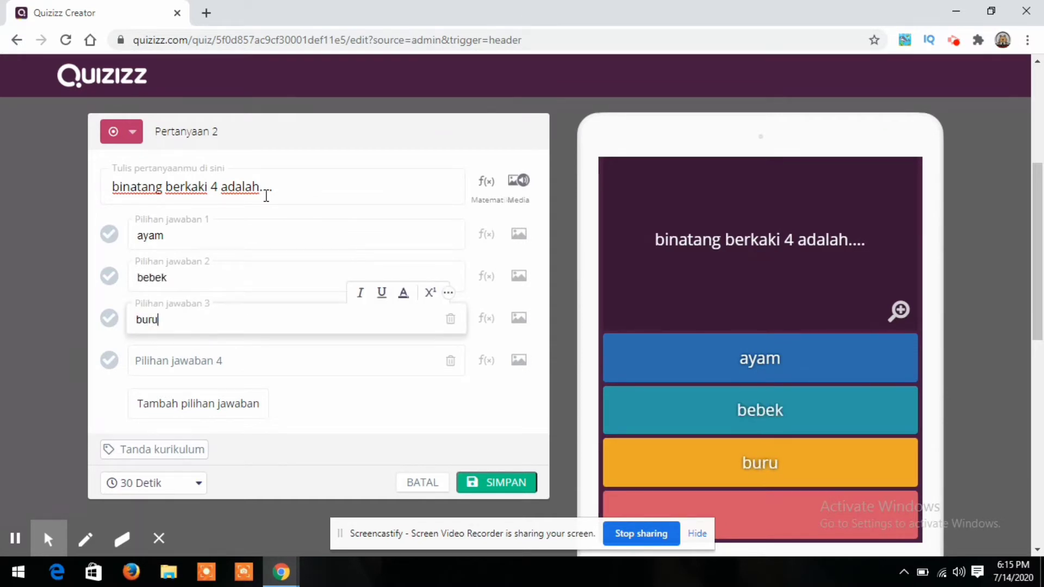
type("ng")
key("Tab")
type("anj")
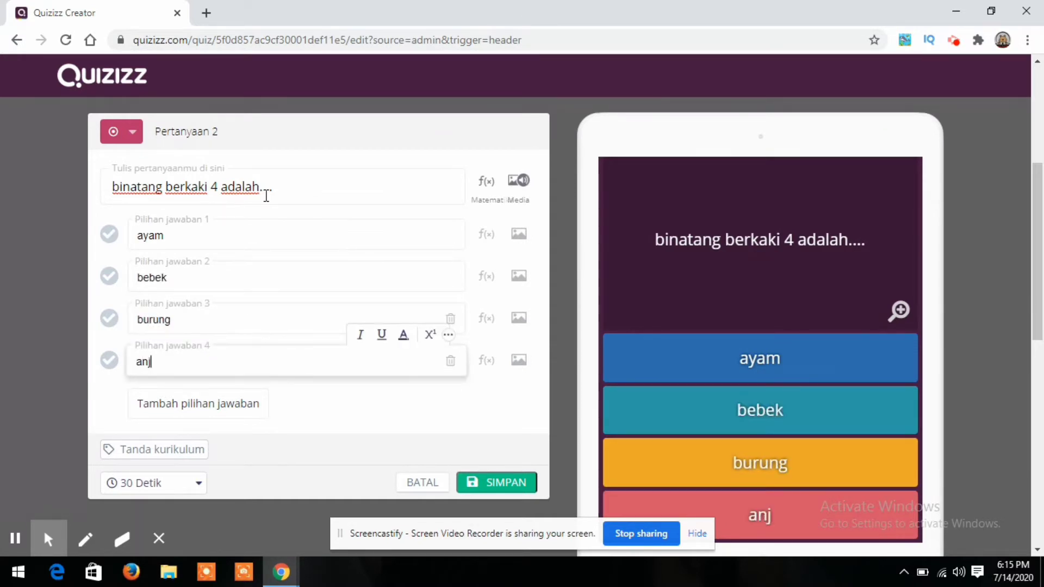
type("ing")
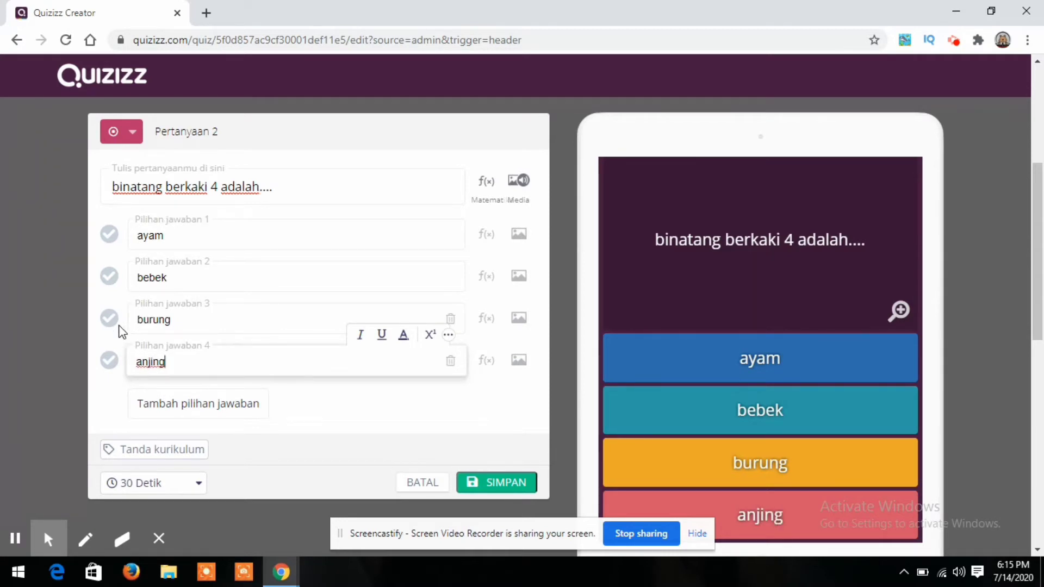
- Mark anjing as the correct answer and save the second question with a 10-second time limit
left_click(109, 360)
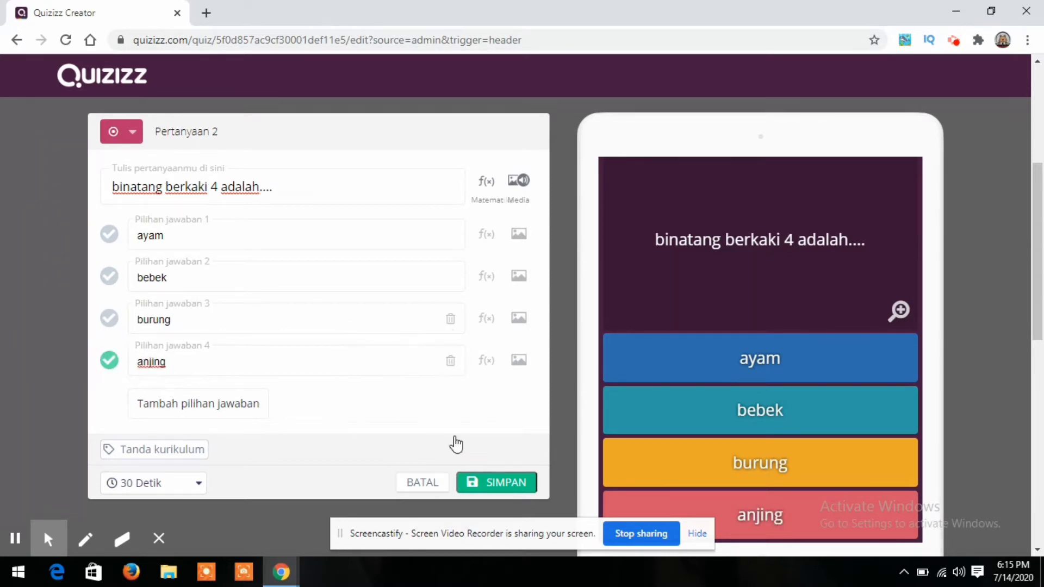
left_click(197, 484)
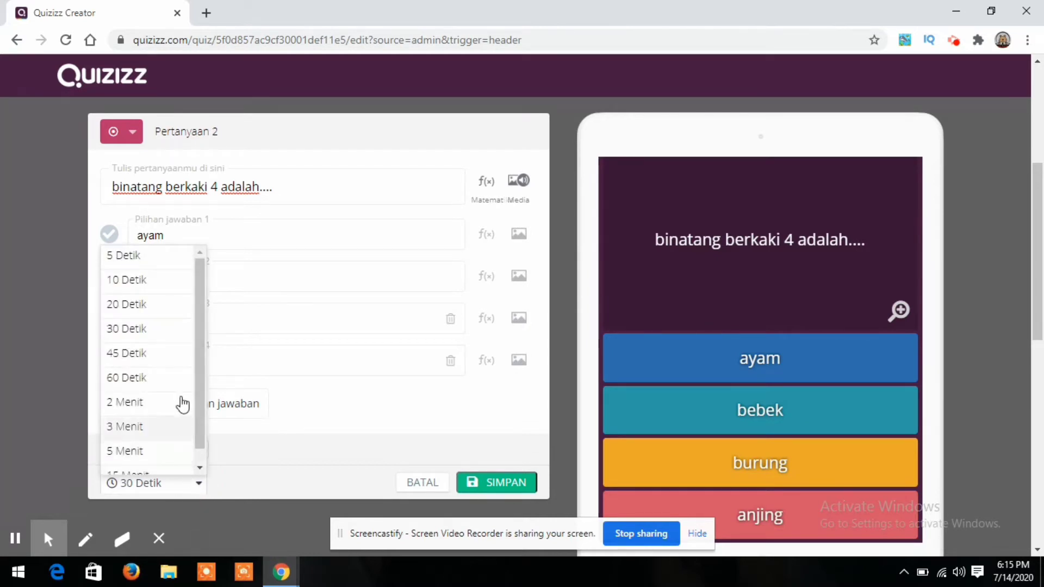
left_click(133, 281)
left_click(500, 484)
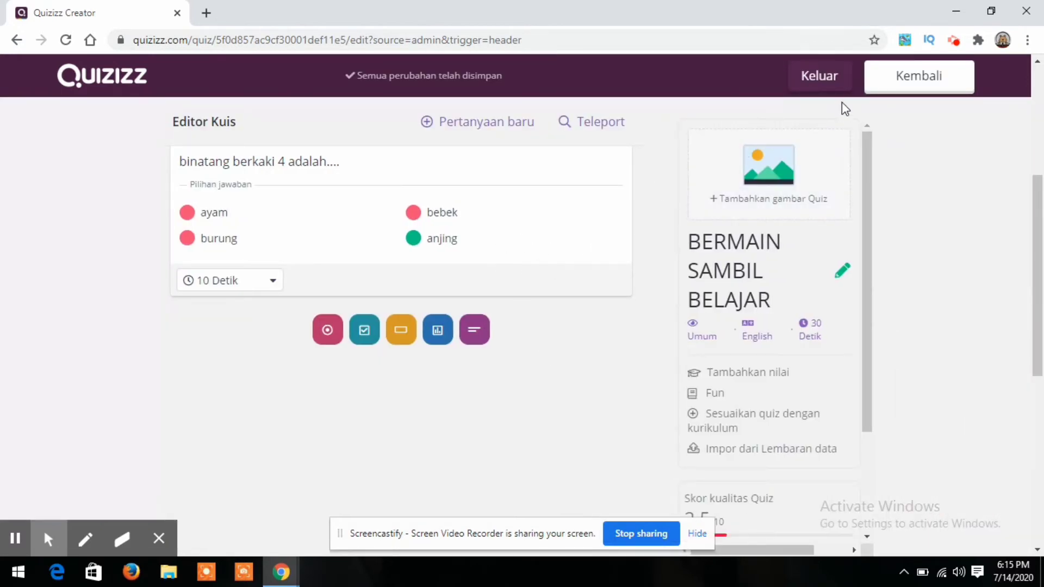
left_click(835, 71)
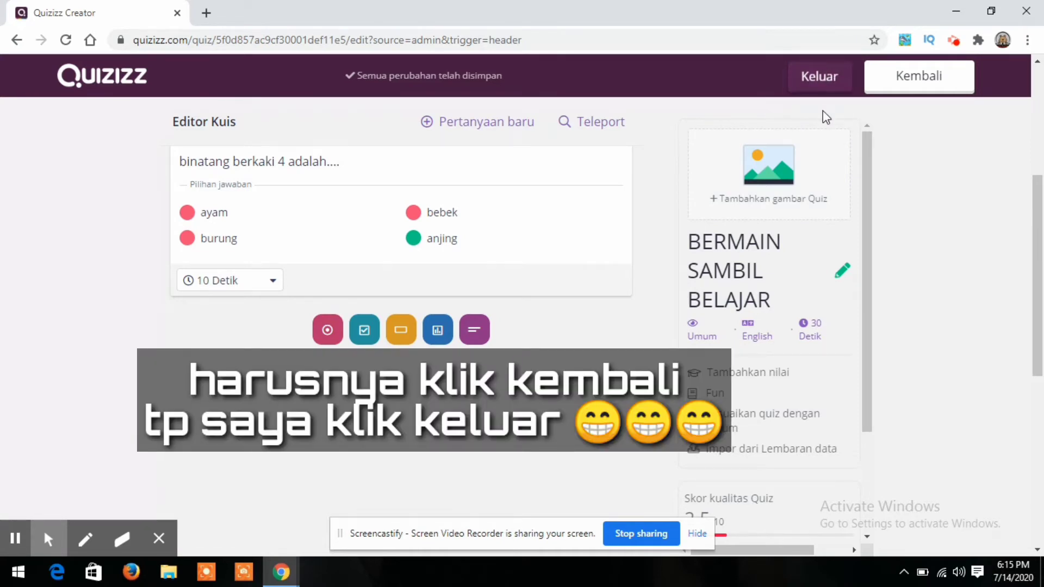
left_click(822, 78)
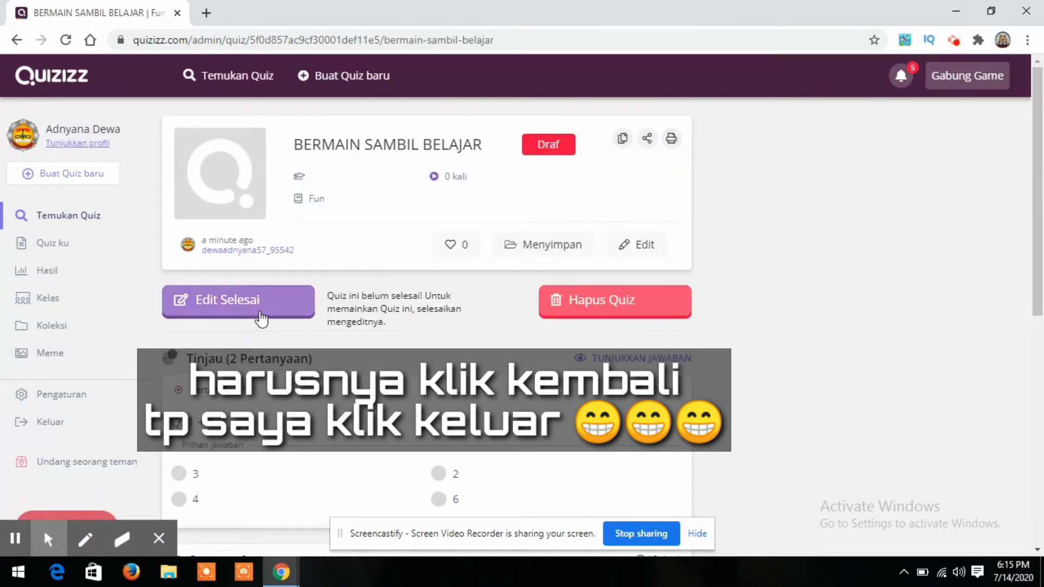
left_click(261, 314)
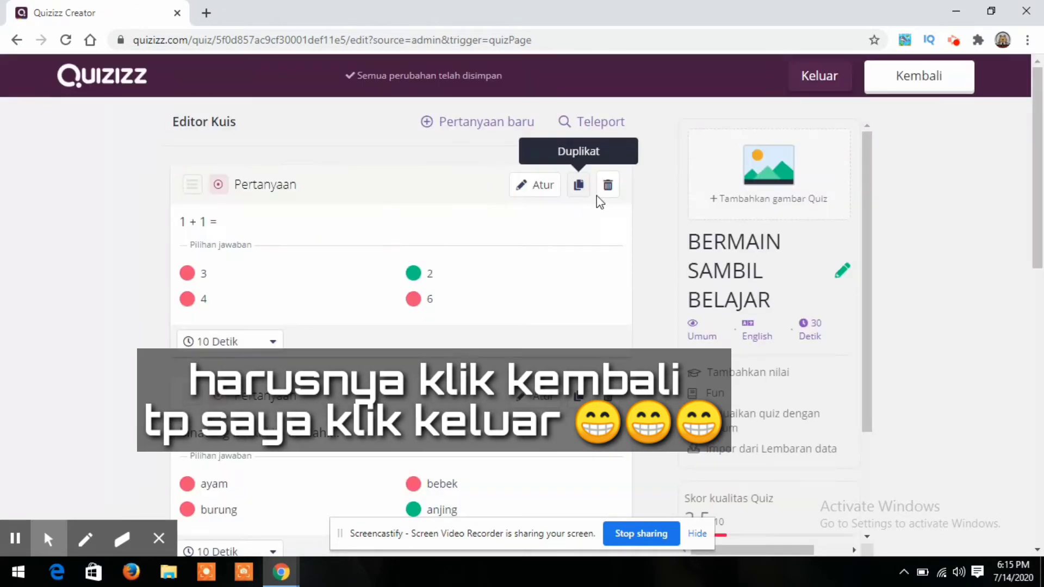
- Finish editing the quiz and save its details with the grade range set from 10th to 12th
left_click(898, 89)
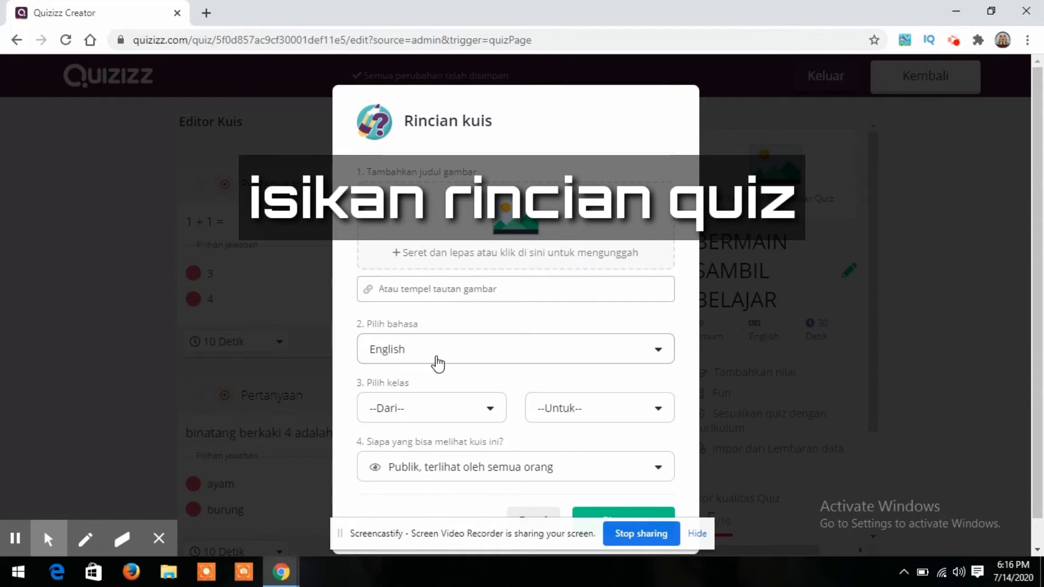
left_click(484, 413)
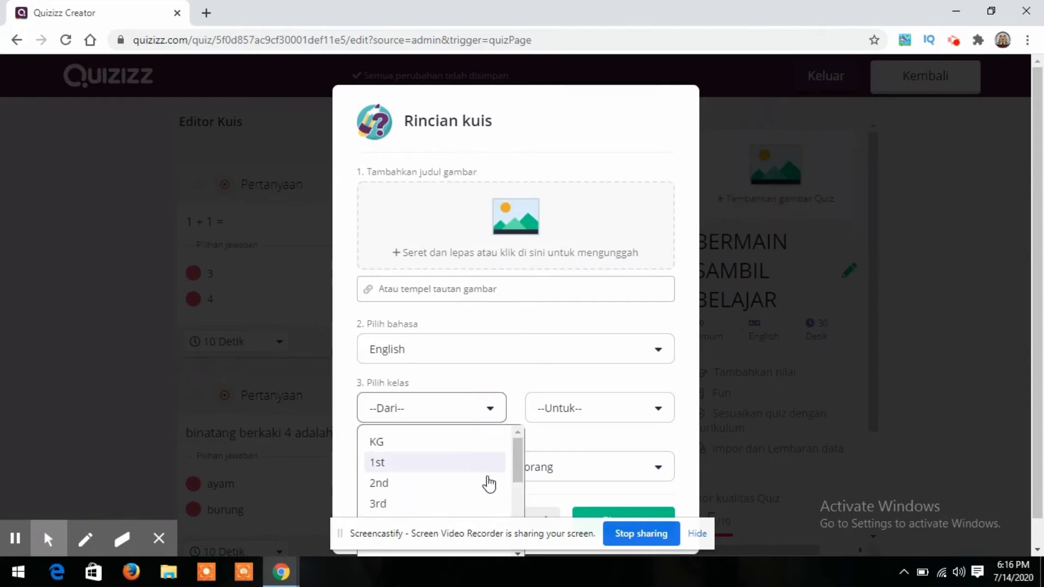
left_click_drag(516, 466, 521, 515)
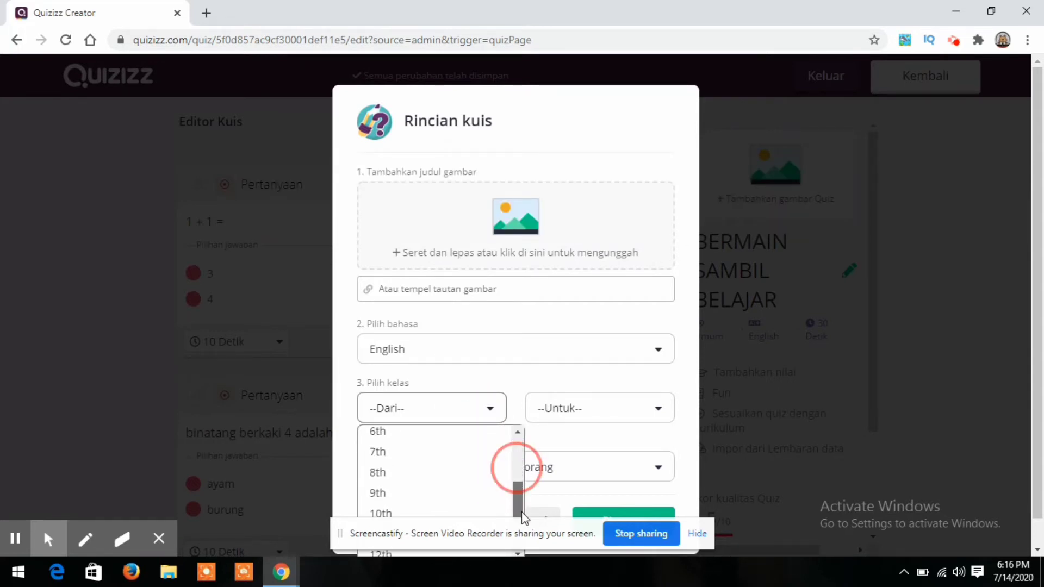
left_click(399, 512)
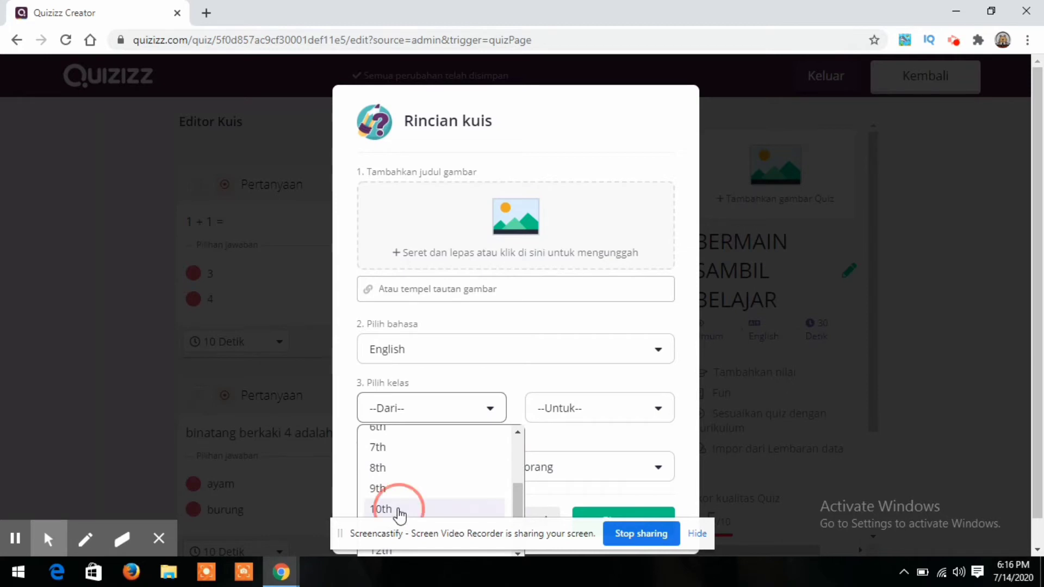
left_click(576, 412)
left_click_drag(686, 458, 681, 517)
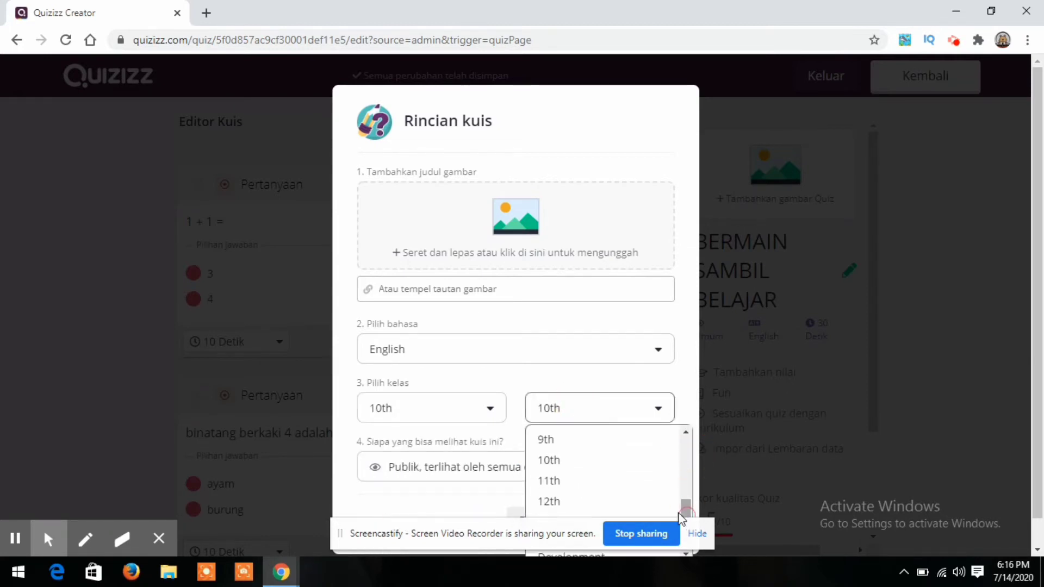
left_click(555, 503)
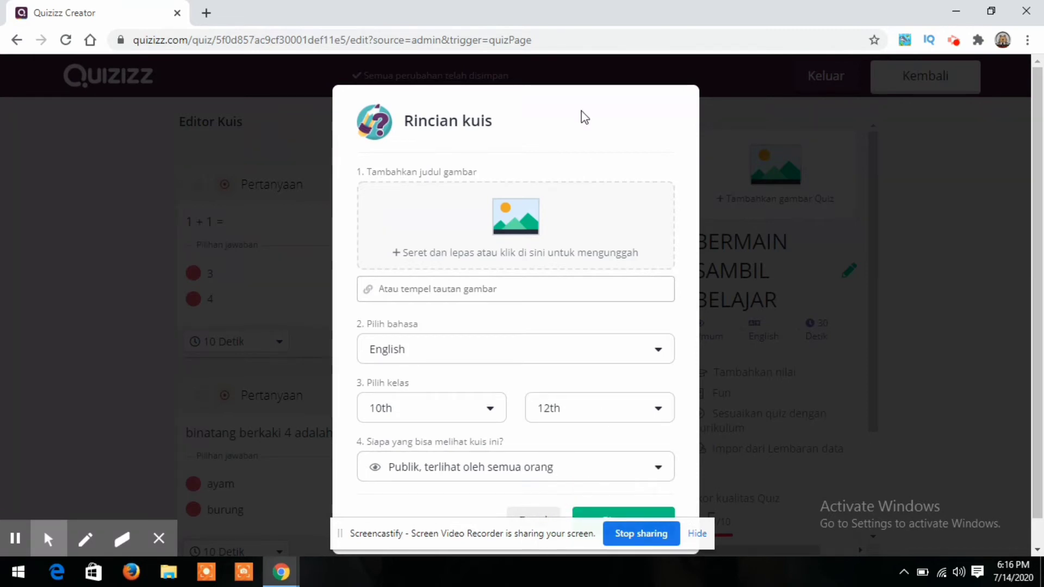
left_click_drag(1036, 144, 1036, 210)
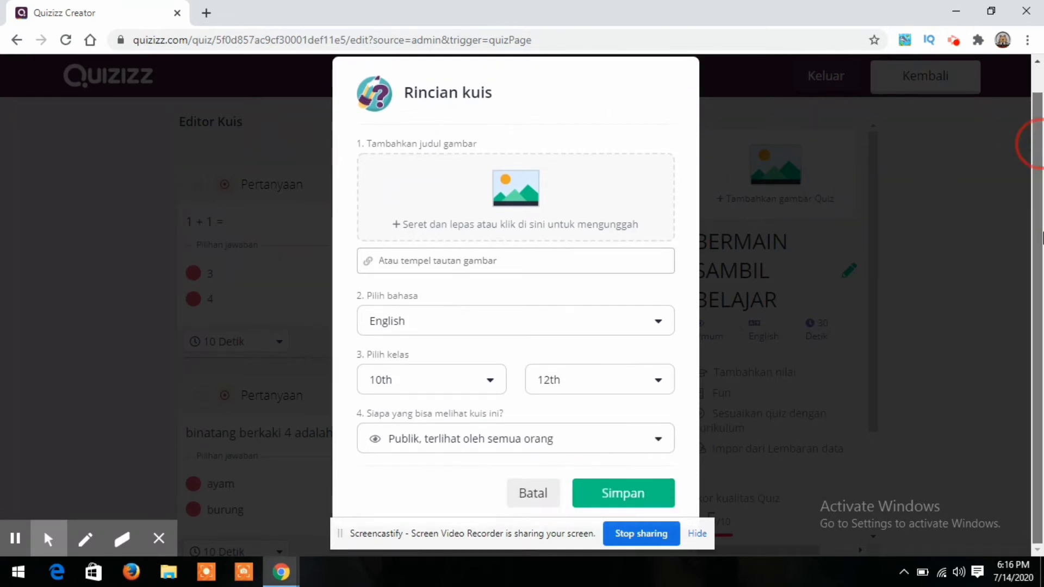
left_click(618, 495)
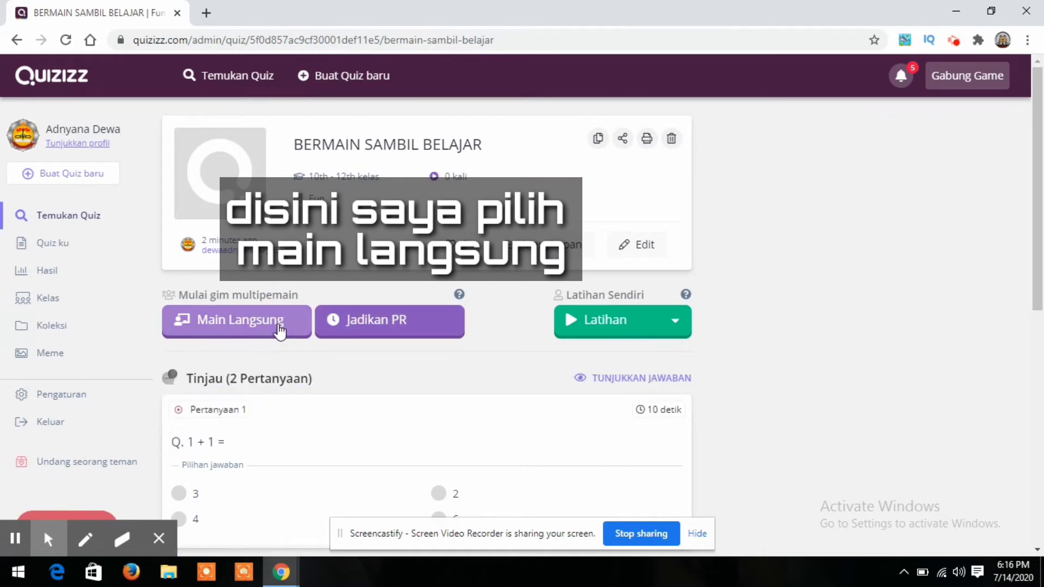
- Host the quiz as a live game in Klasik mode
left_click(280, 326)
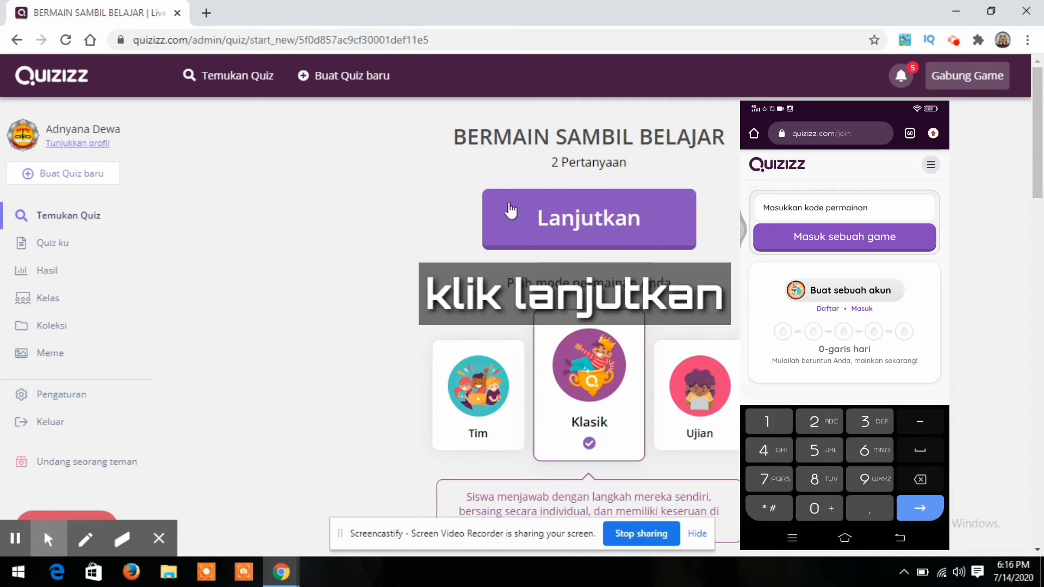
left_click(553, 216)
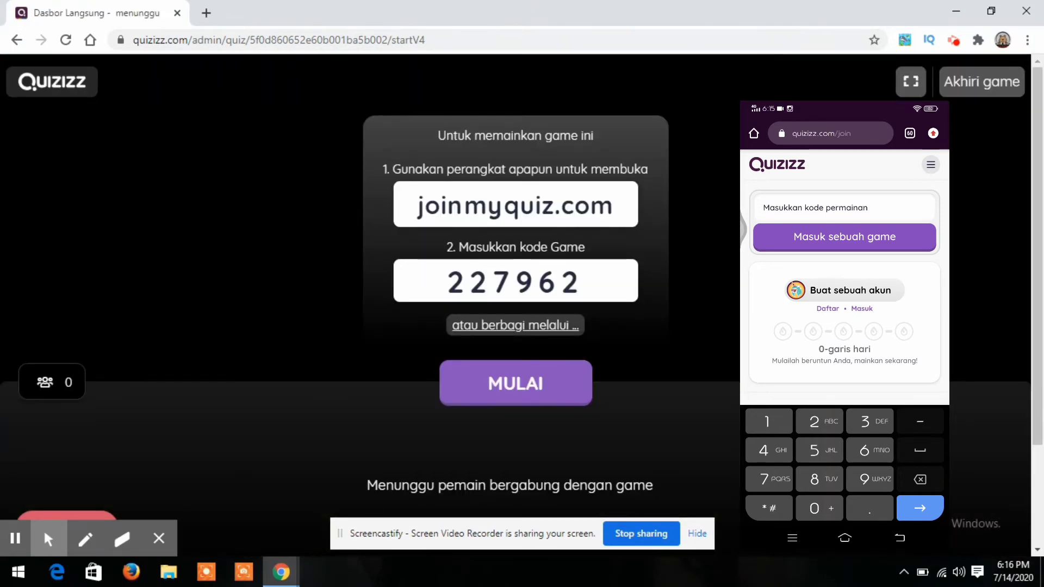
- Join the live game from the phone with the displayed game code and start the game for the participants
type("22")
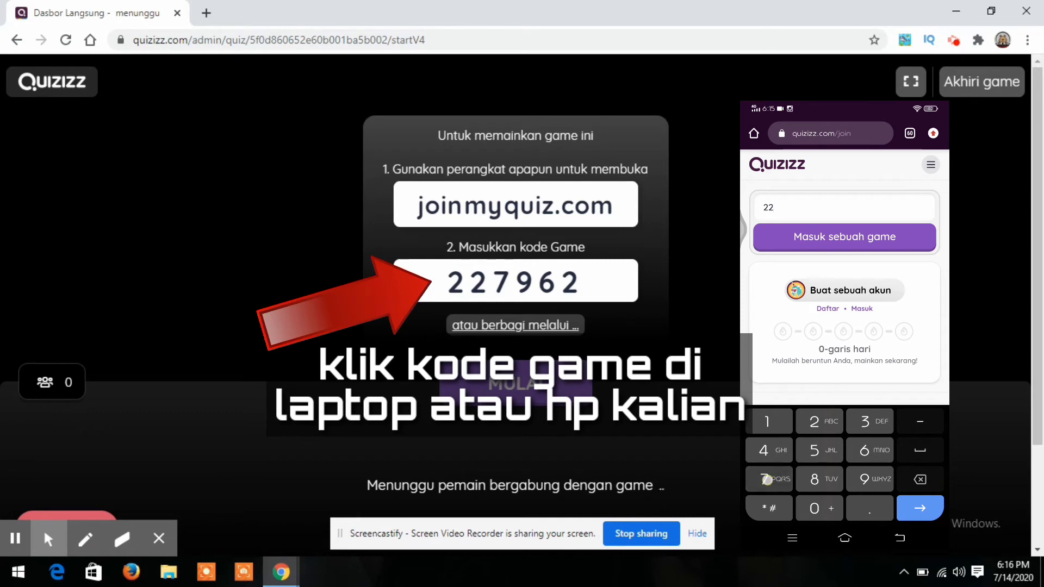
type("796")
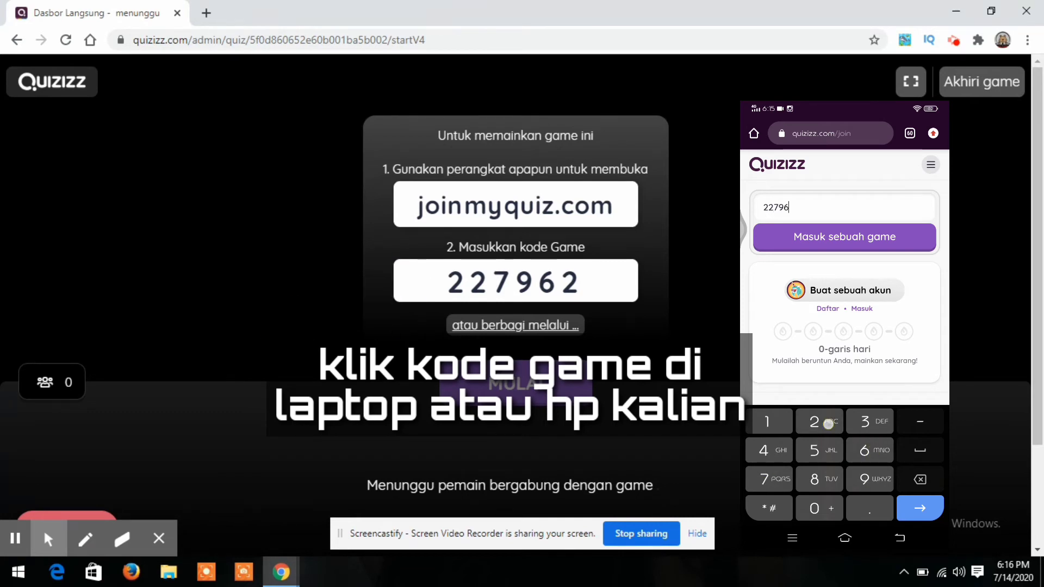
type("2")
left_click(867, 234)
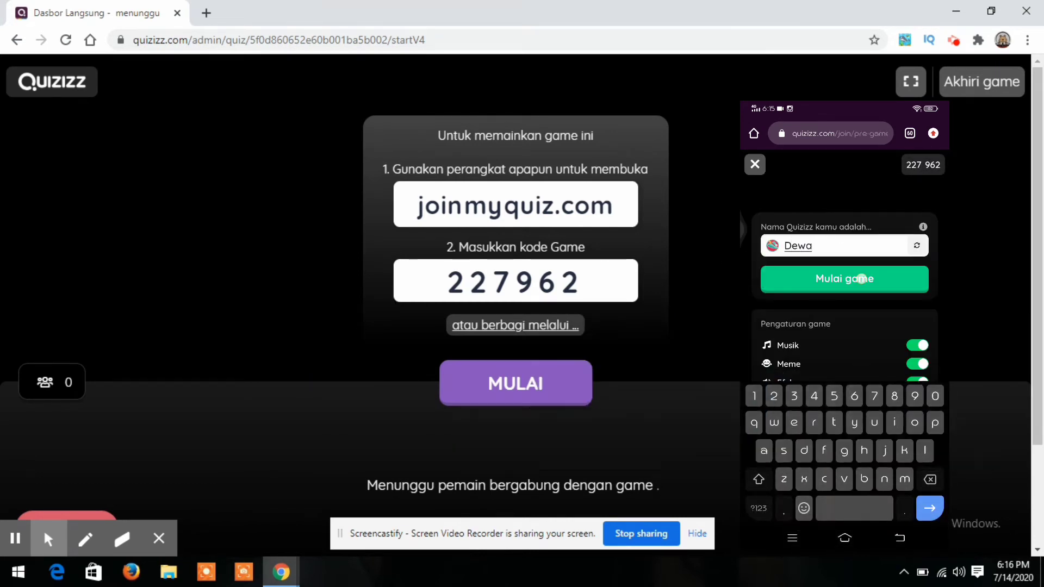
left_click(531, 382)
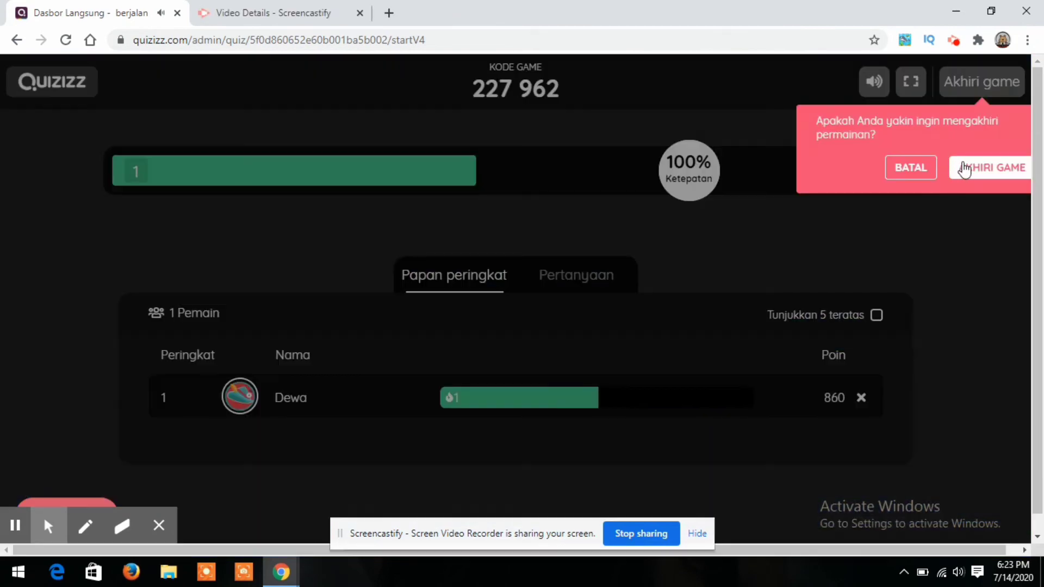
- End the live game and open its downloaded results spreadsheet in Excel
left_click(968, 169)
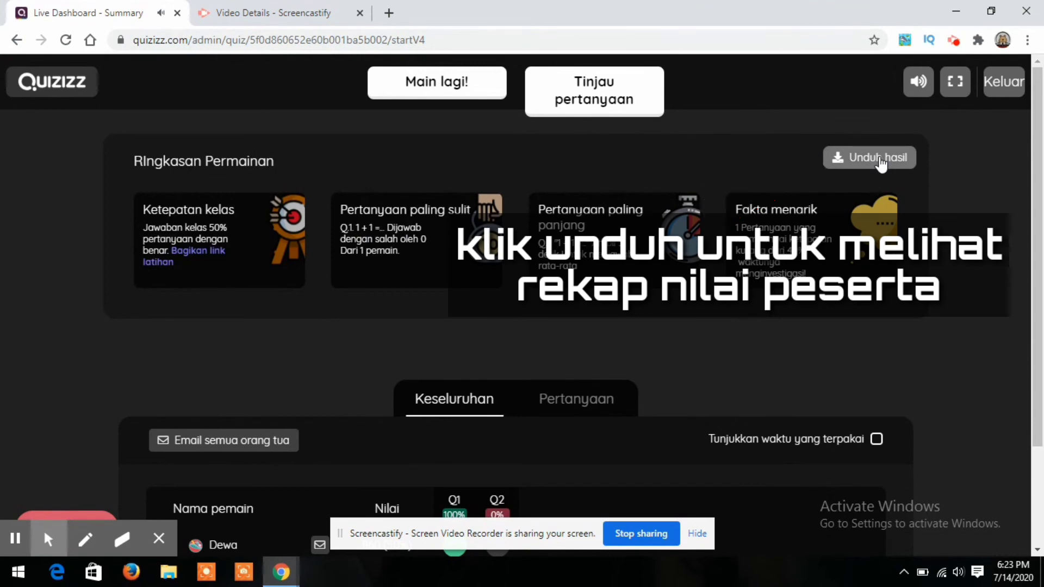
left_click(881, 160)
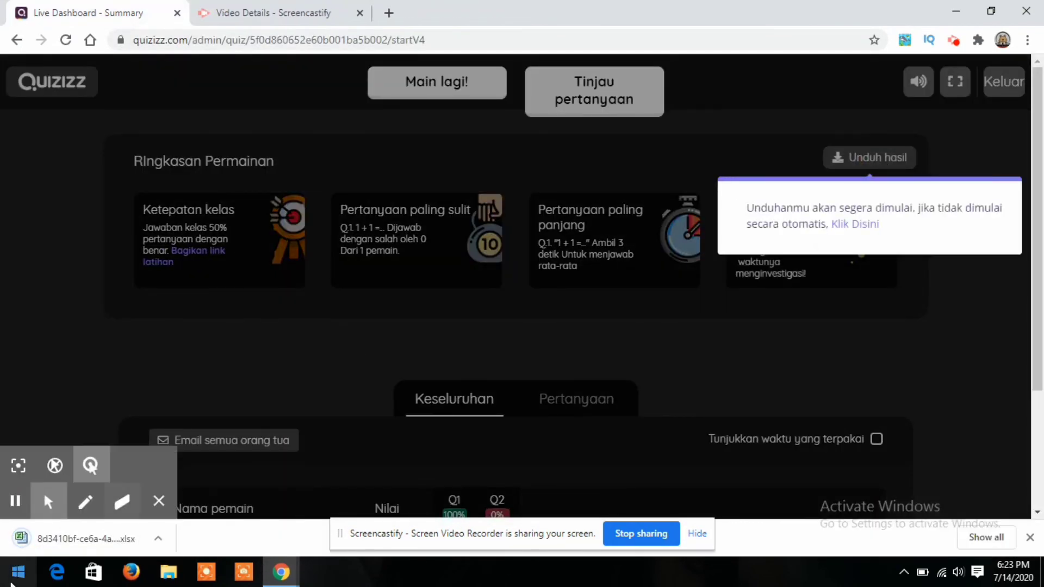
left_click(56, 532)
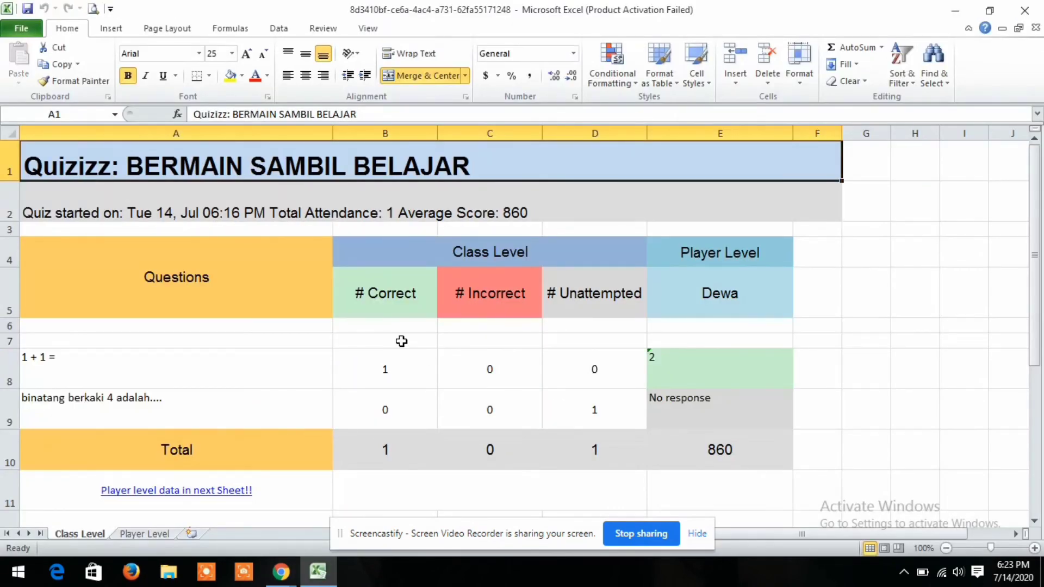
- Dismiss the Office activation wizard and review the per-question results on the Class Level sheet
left_click_drag(753, 534, 504, 530)
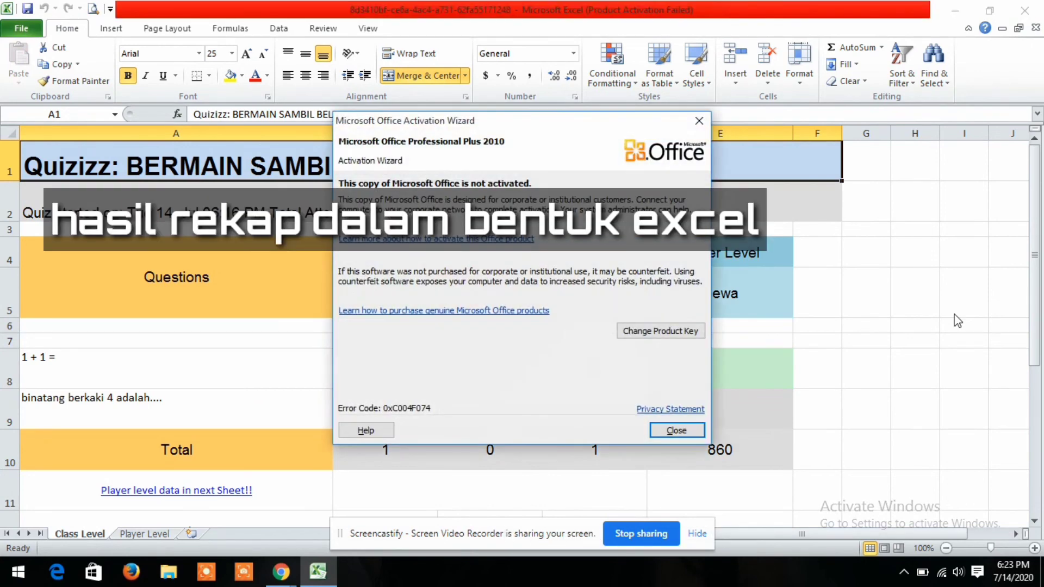
left_click(677, 431)
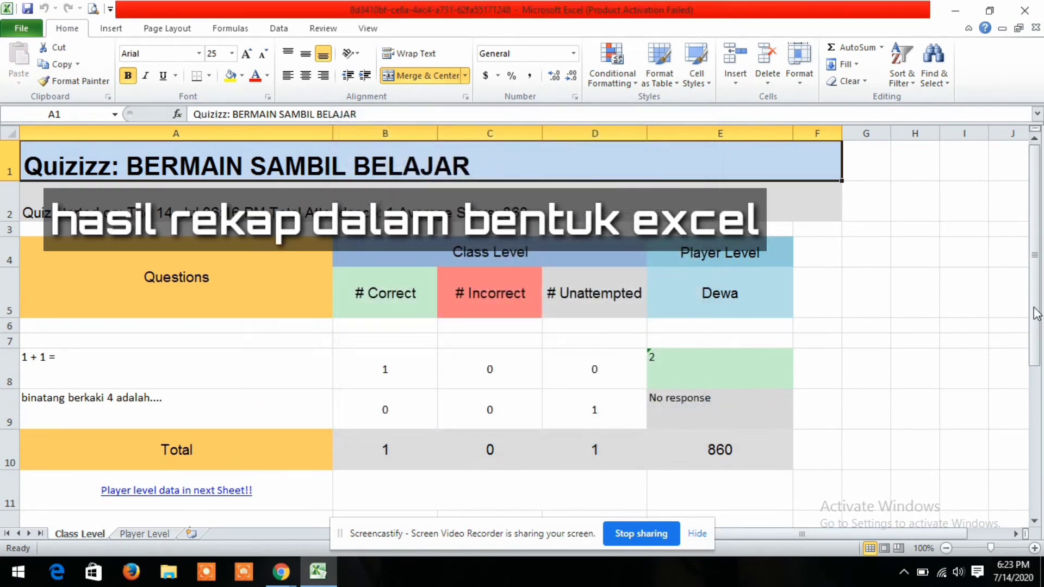
left_click_drag(1036, 268, 1039, 289)
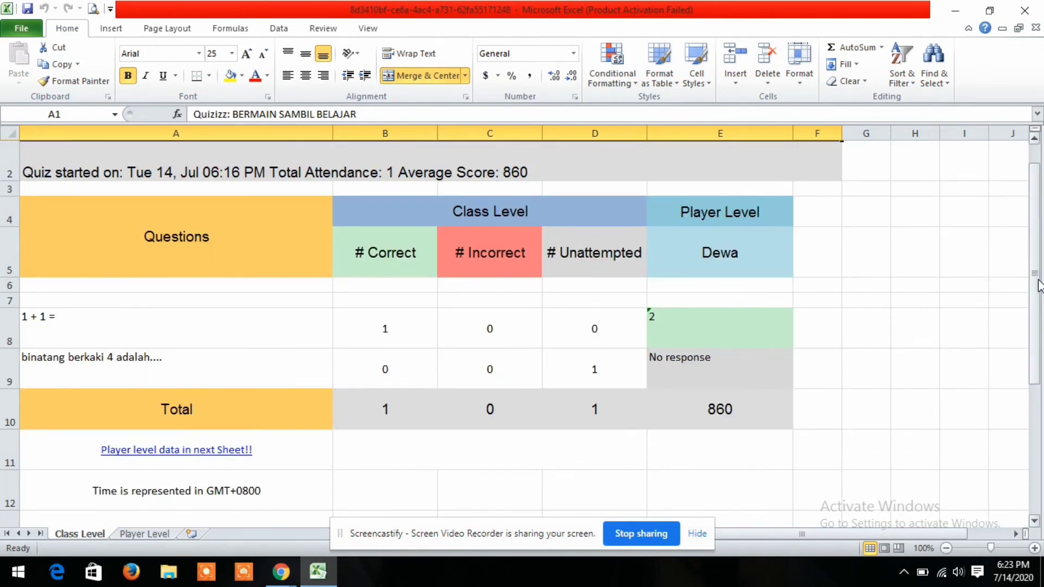